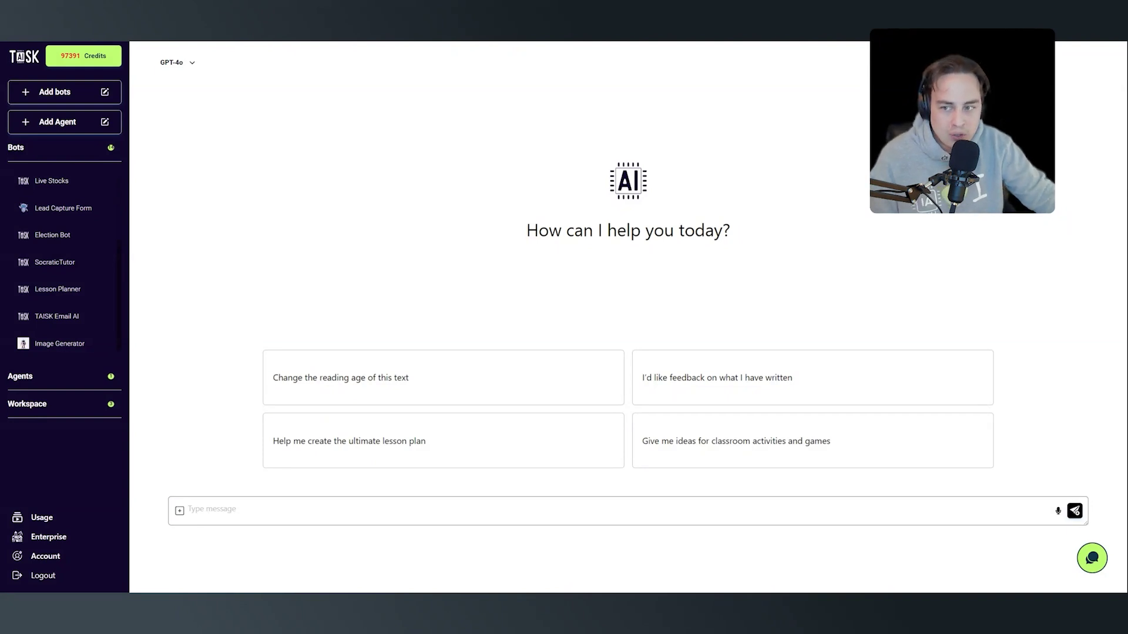
Open the form for building a new AI bot manually.
left_click(69, 93)
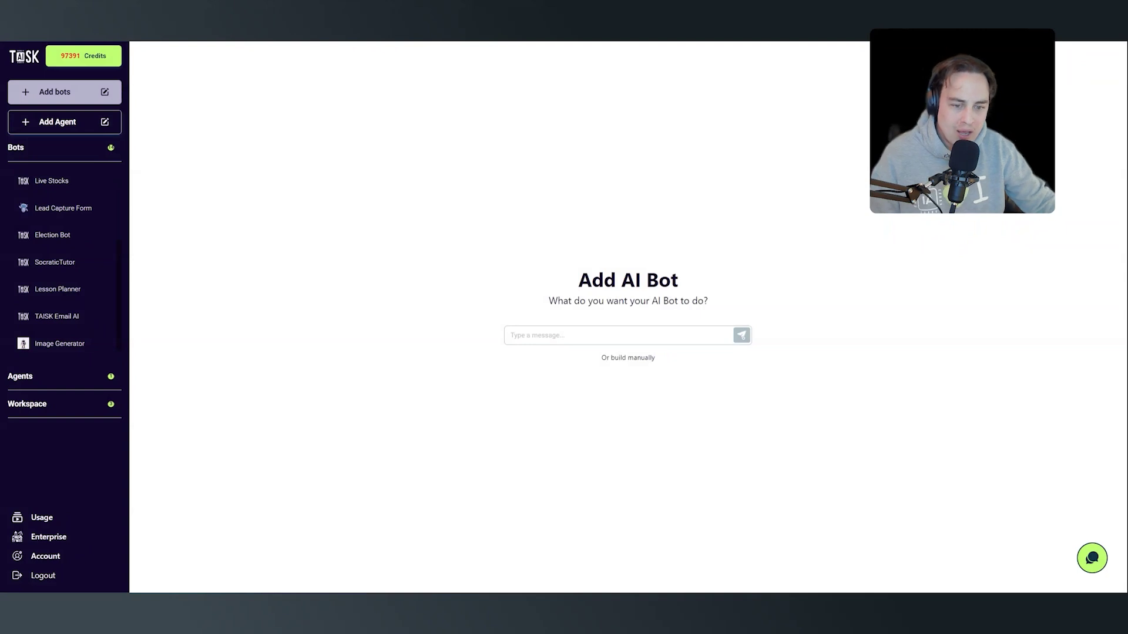
left_click(634, 358)
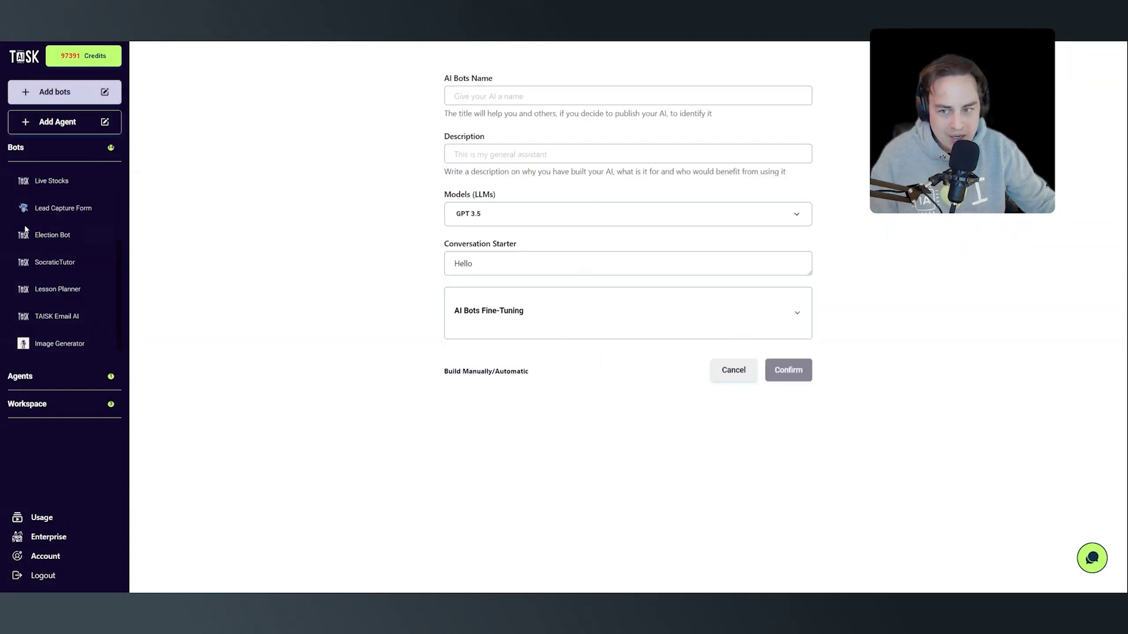
Open the build settings of the TAISK Email AI bot and view the language models available for it.
left_click(48, 320)
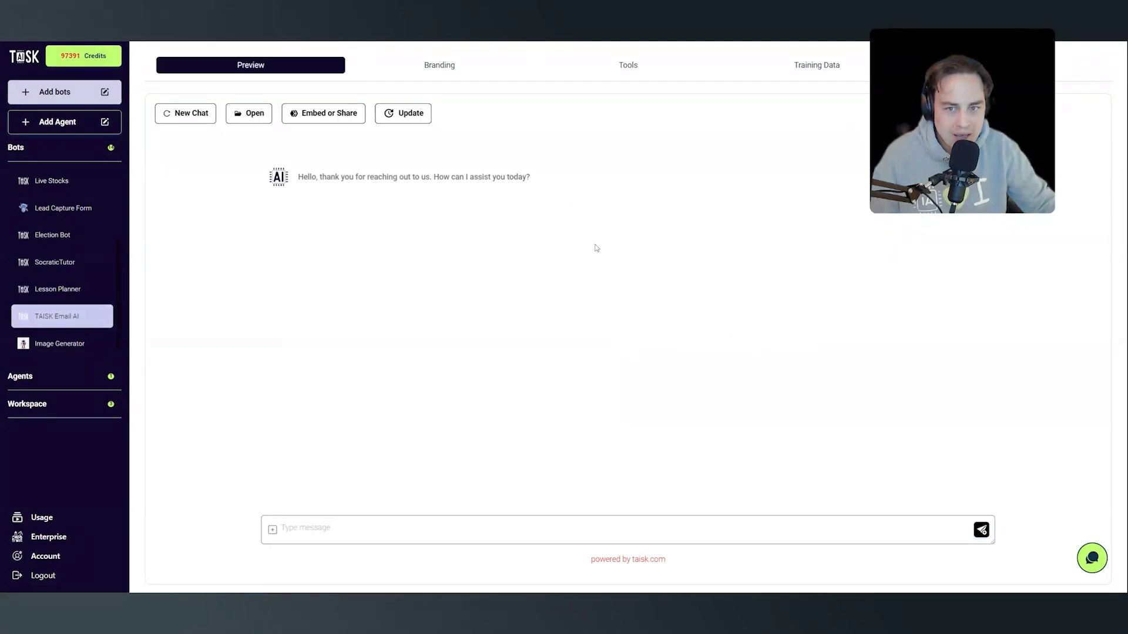
left_click(410, 113)
scroll(383, 306, "down", 5)
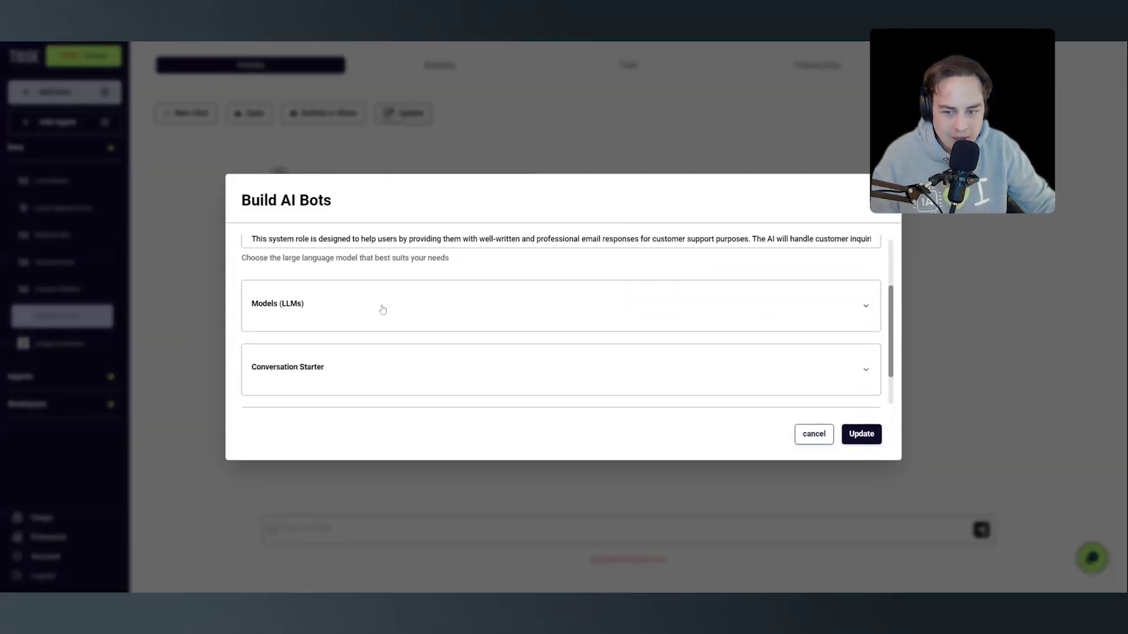
scroll(382, 306, "down", 1)
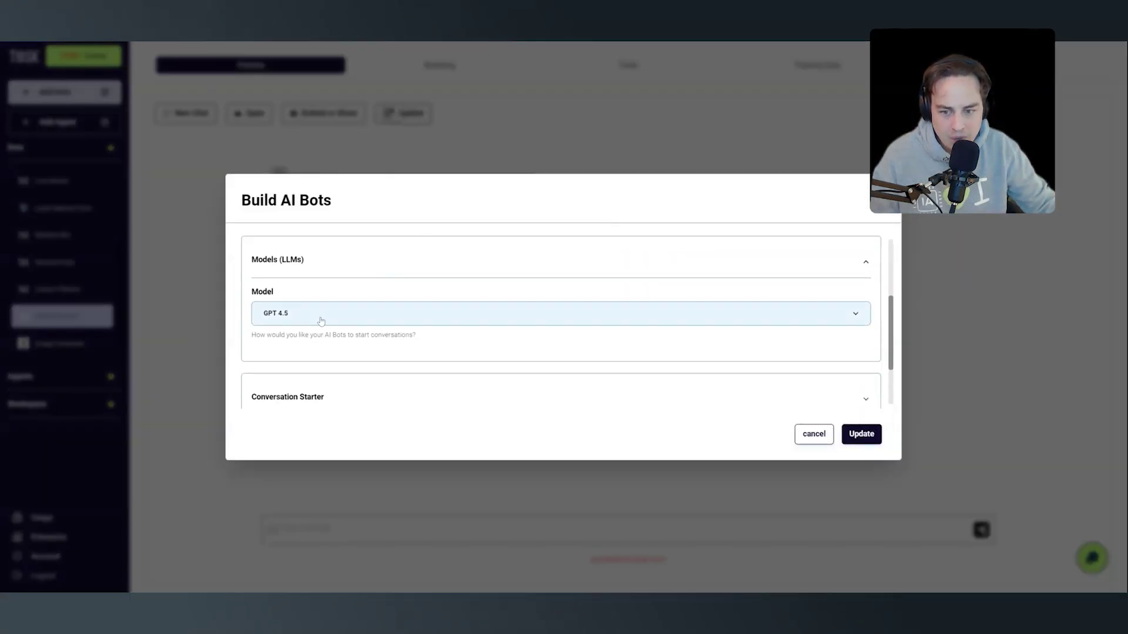
left_click(376, 320)
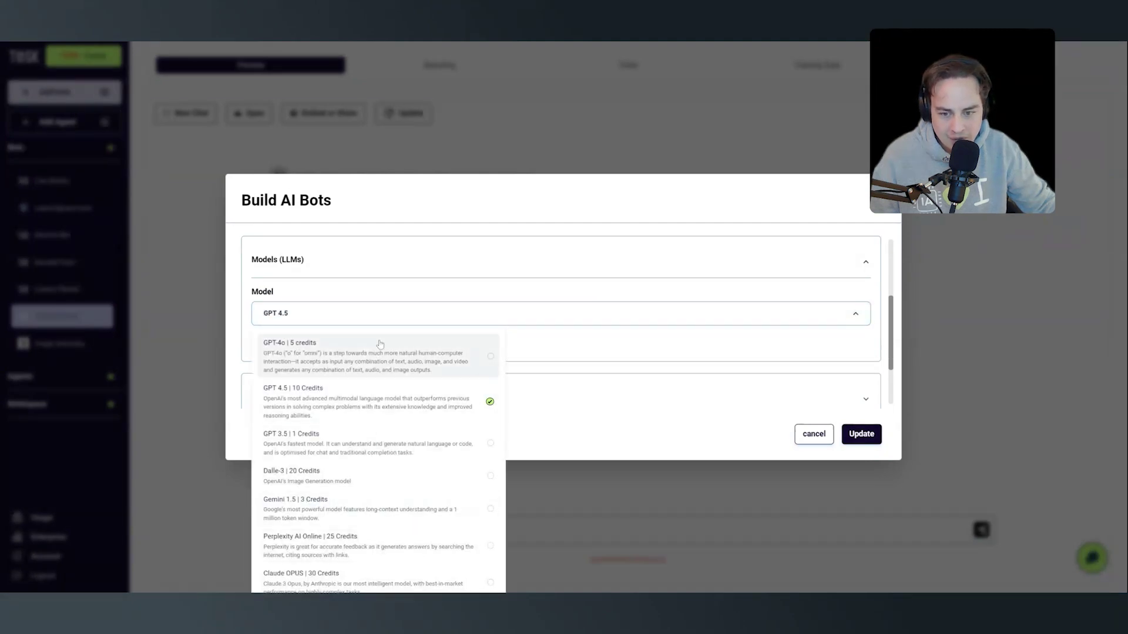
left_click(623, 332)
scroll(529, 333, "down", 2)
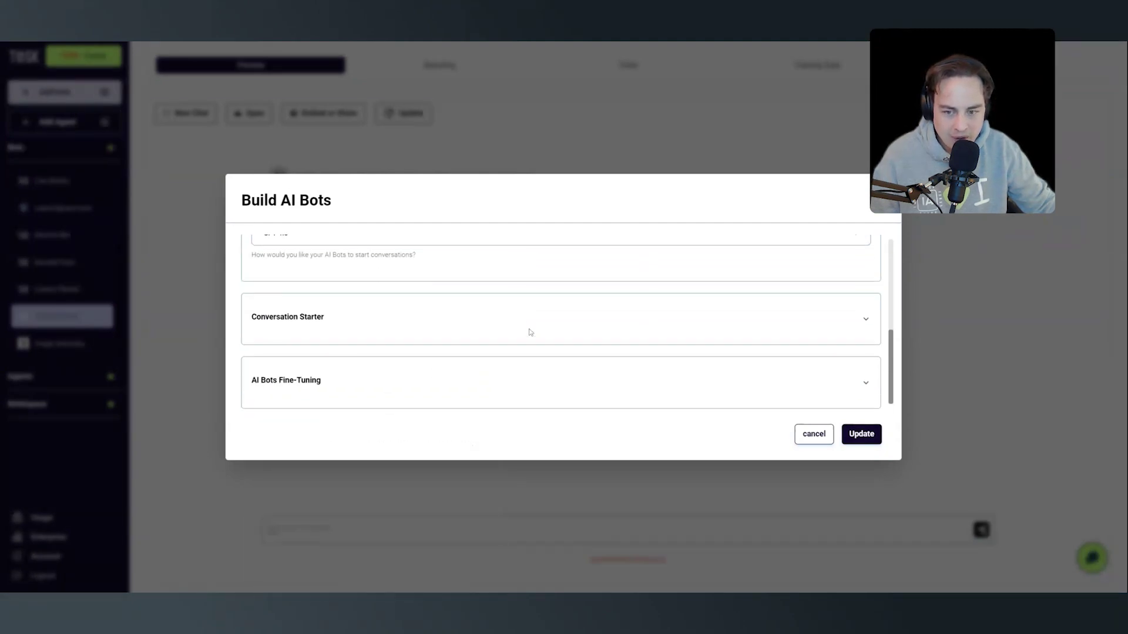
Examine the bot's fine-tuning options and its full behaviour prompt, and close the settings without saving.
left_click(563, 386)
scroll(551, 319, "down", 5)
scroll(457, 268, "up", 1)
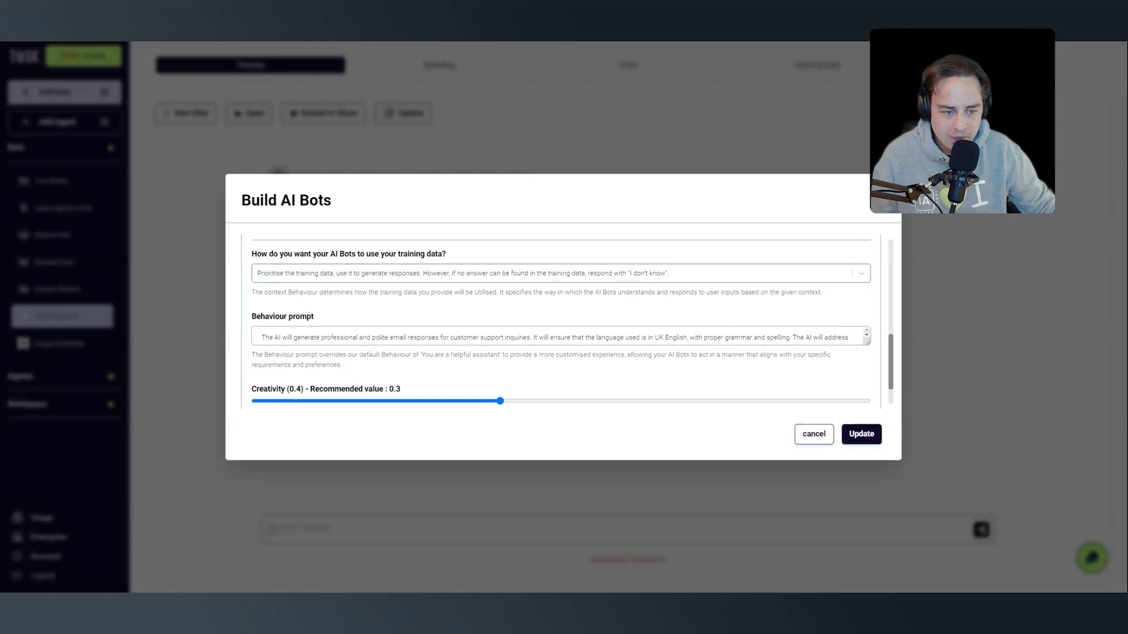
left_click_drag(866, 343, 854, 391)
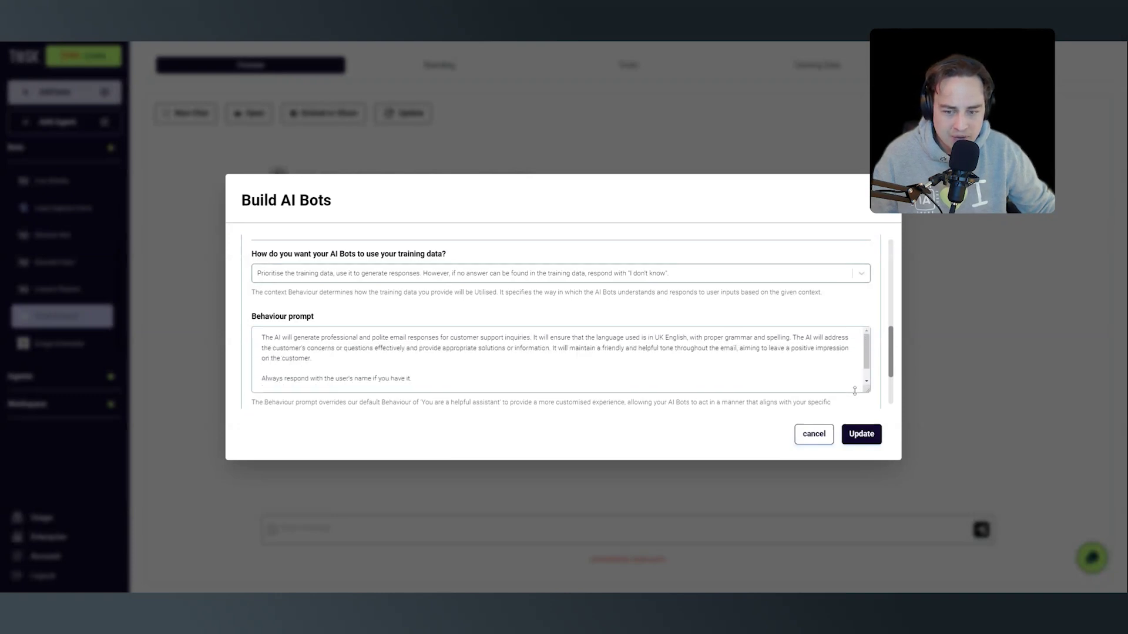
scroll(564, 359, "down", 1)
left_click(867, 371)
scroll(867, 371, "up", 2)
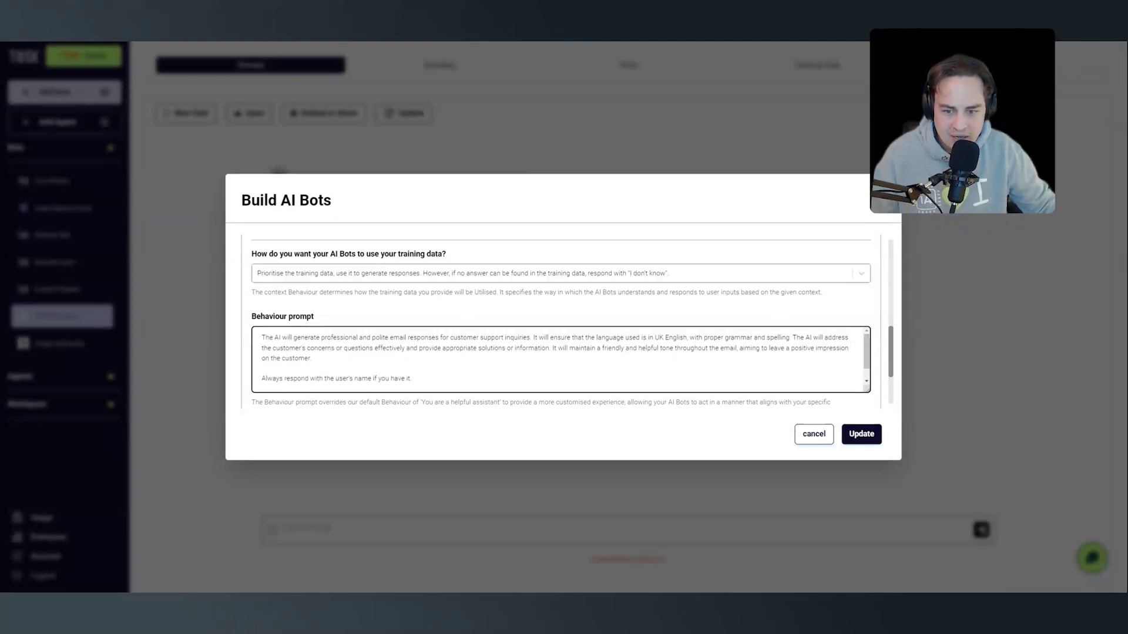
scroll(867, 352, "down", 2)
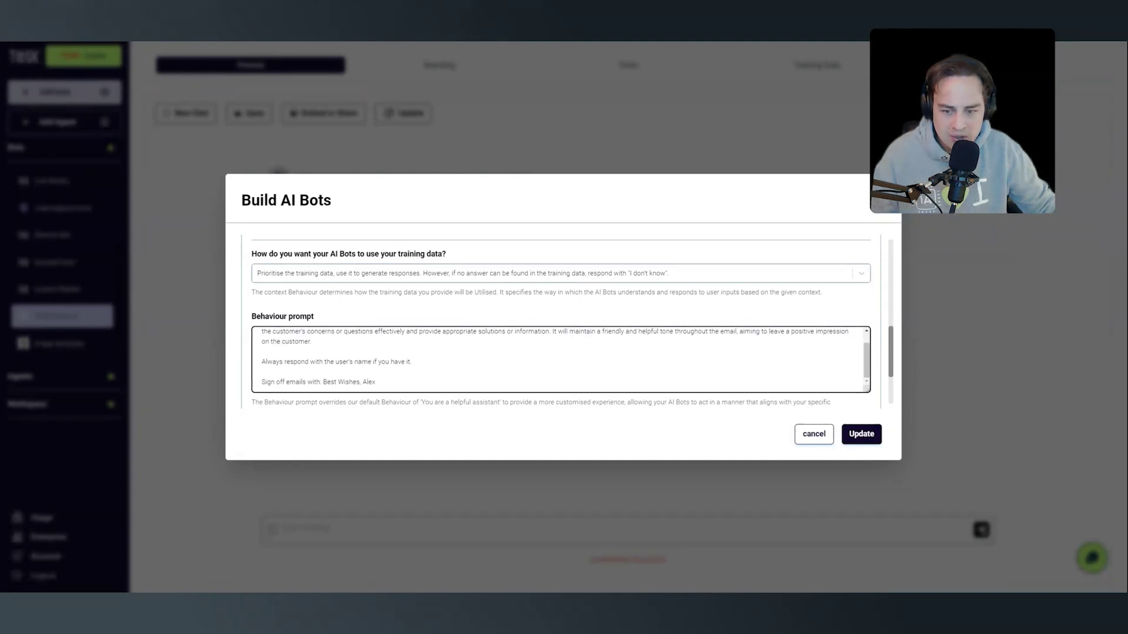
left_click(814, 435)
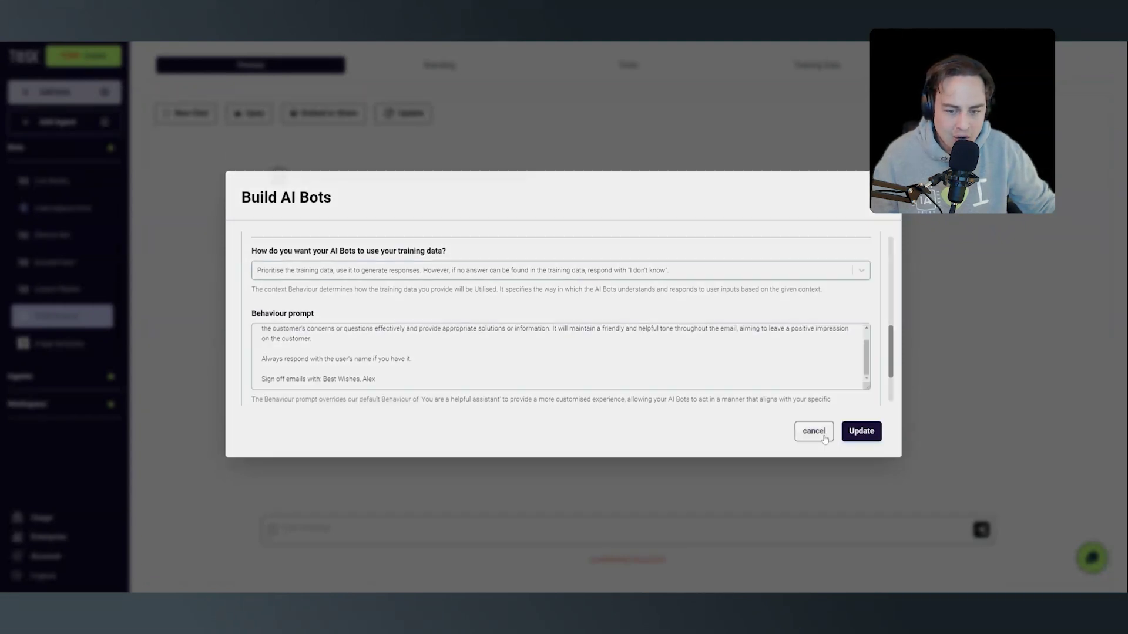
Look through the TAISK Email AI bot's branding, tools and training data.
left_click(437, 65)
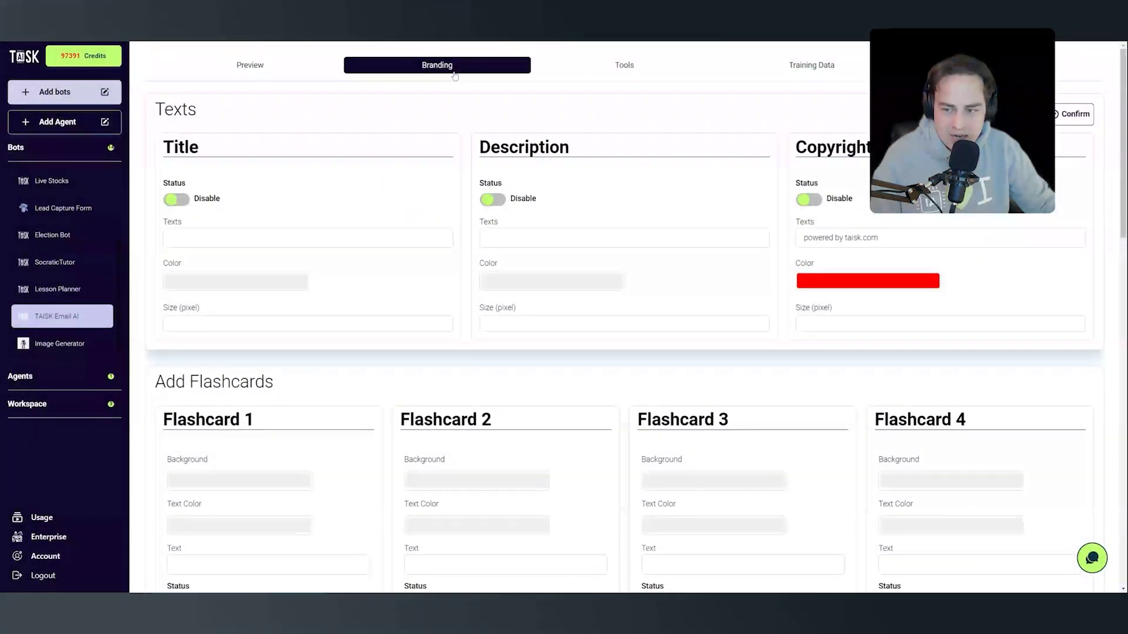
left_click(646, 67)
left_click(799, 74)
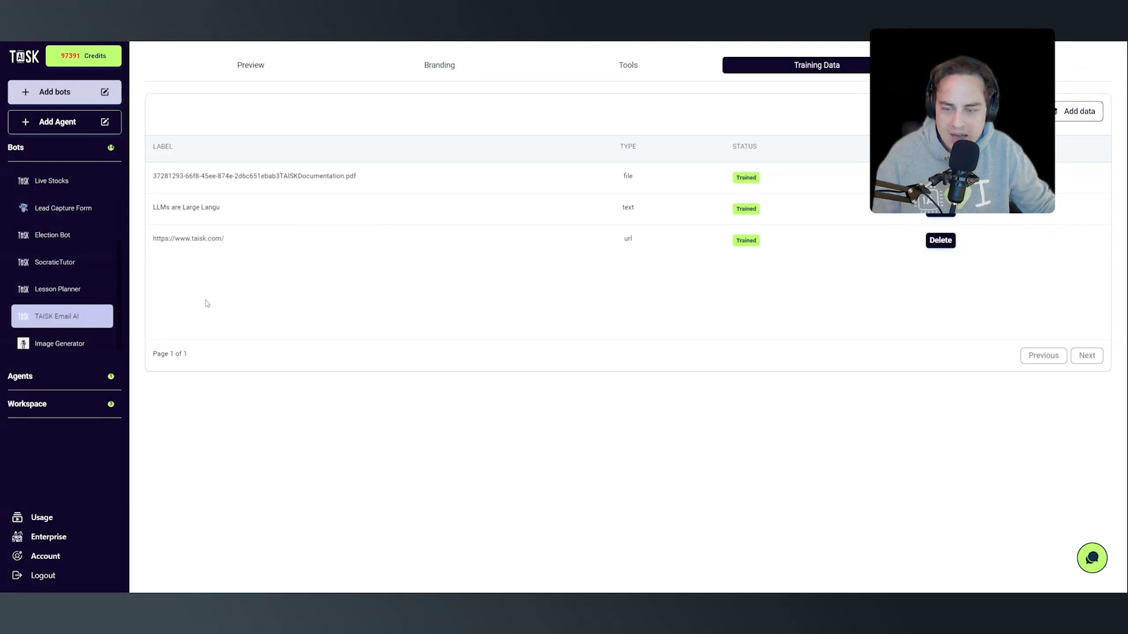
Test the bot in its preview chat by asking "How do I change my password".
left_click(246, 65)
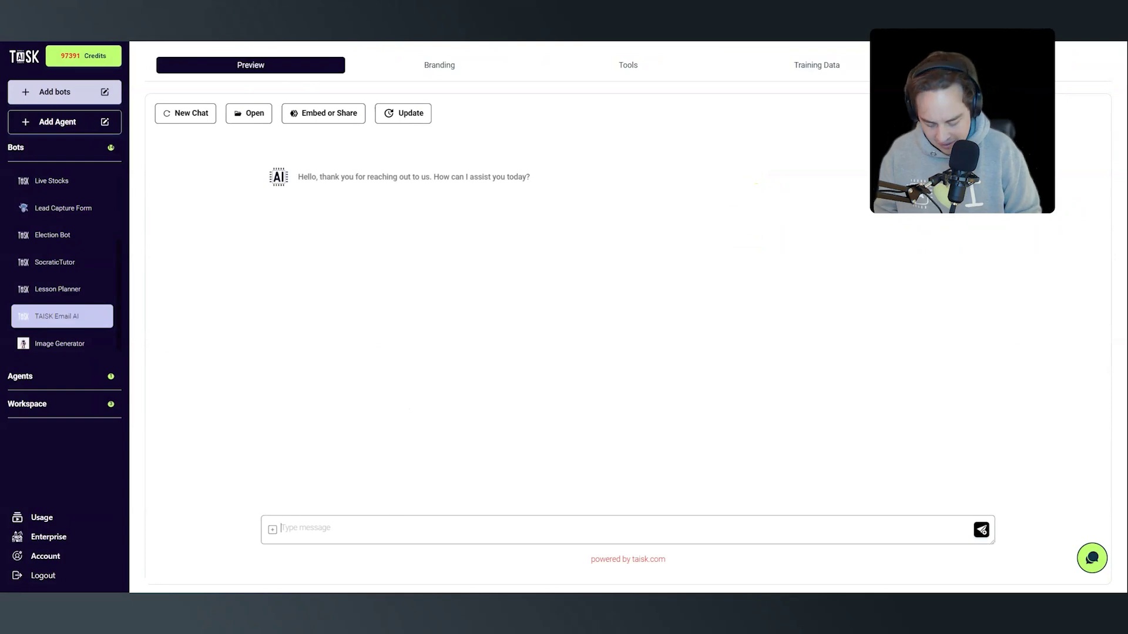
type("How do I cha")
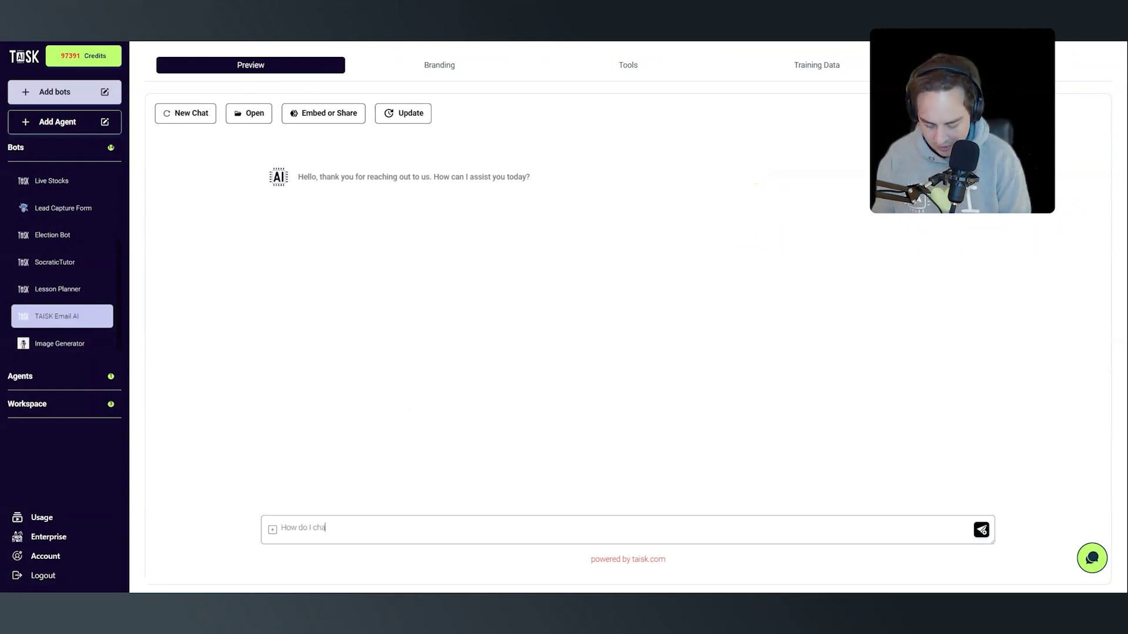
type("nge my password")
key("Return")
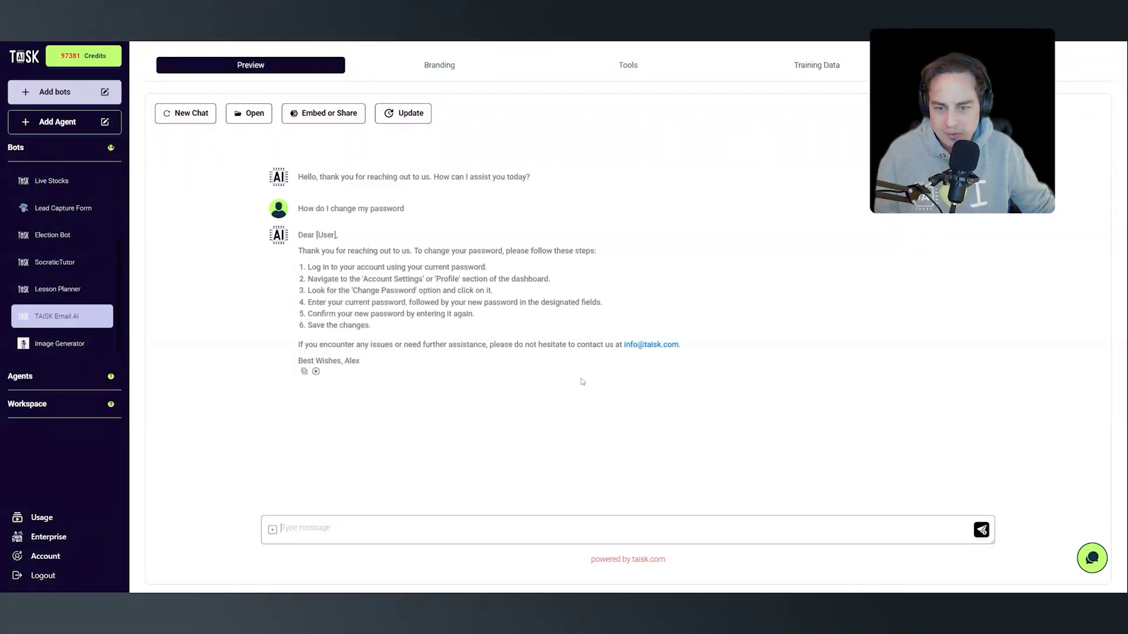
Create a new agent and rename it "Email".
left_click(67, 382)
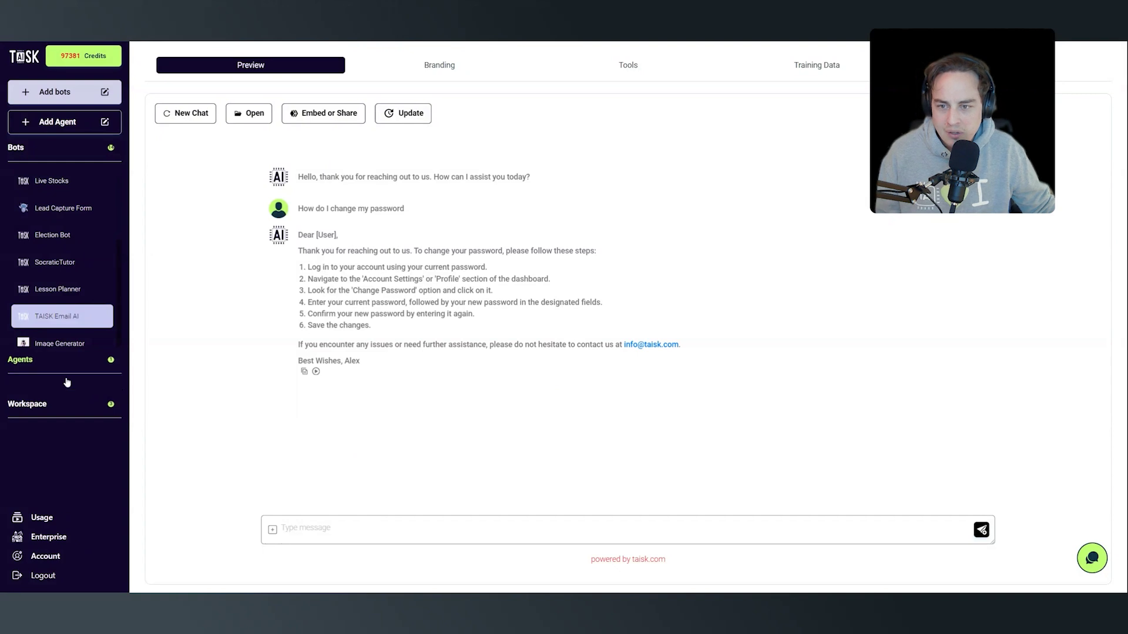
left_click(77, 127)
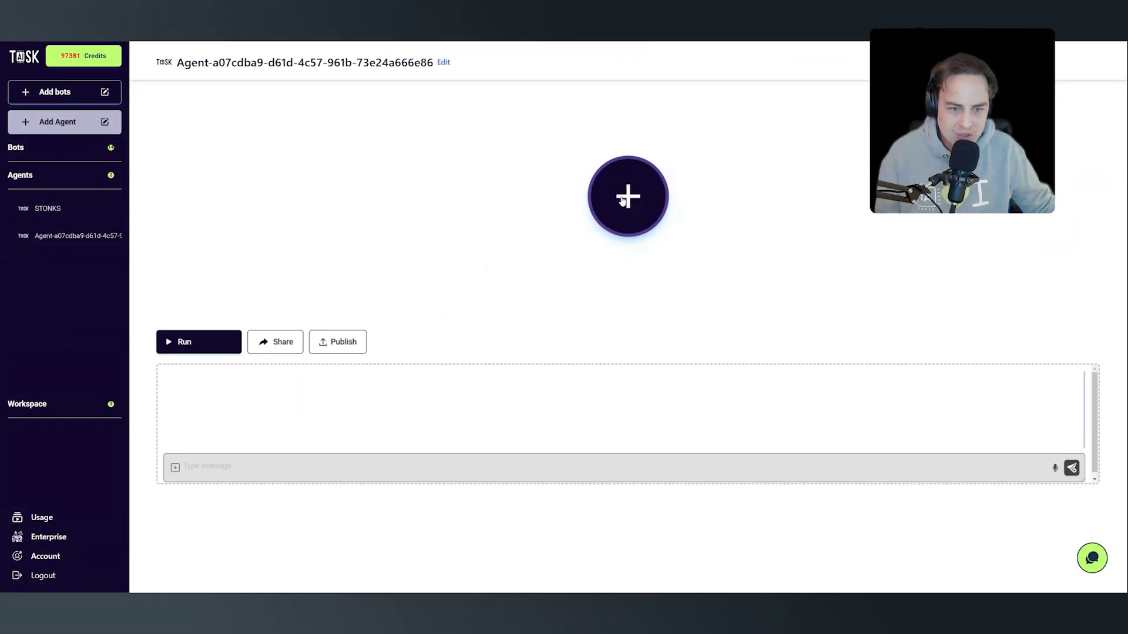
left_click(443, 63)
double_click(310, 61)
key("ctrl+a")
type("Email")
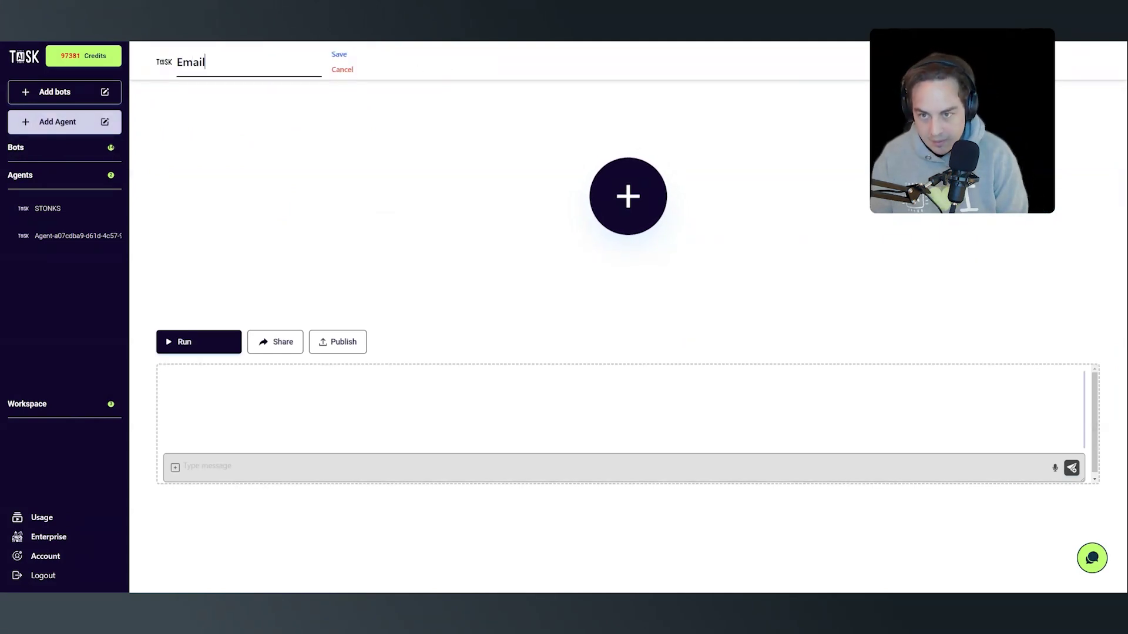
left_click(339, 54)
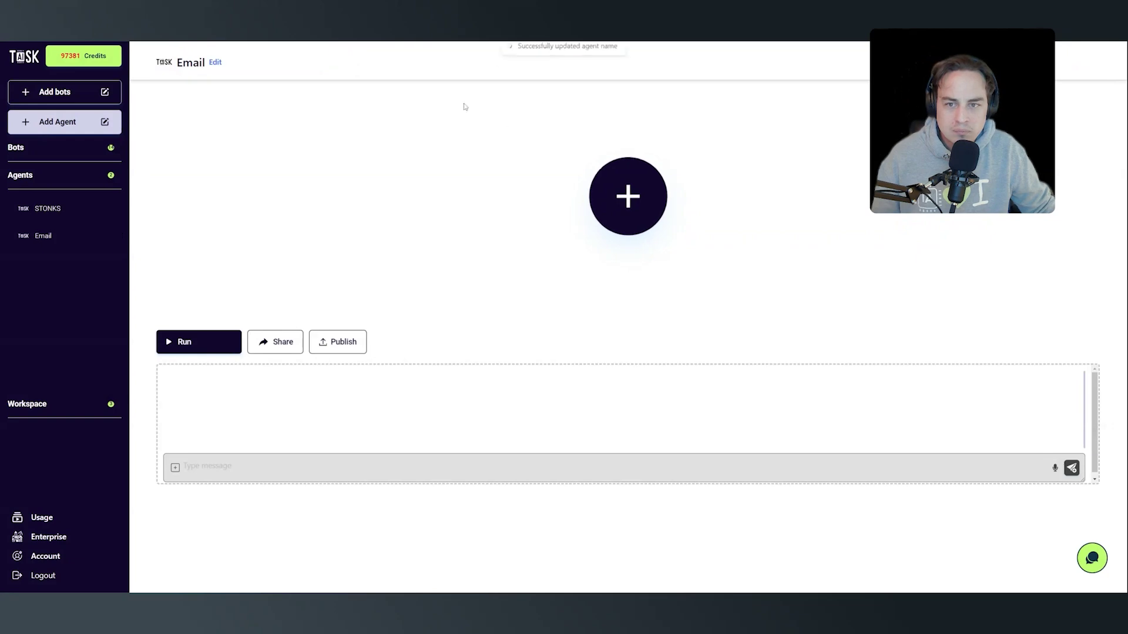
left_click(630, 199)
left_click(742, 233)
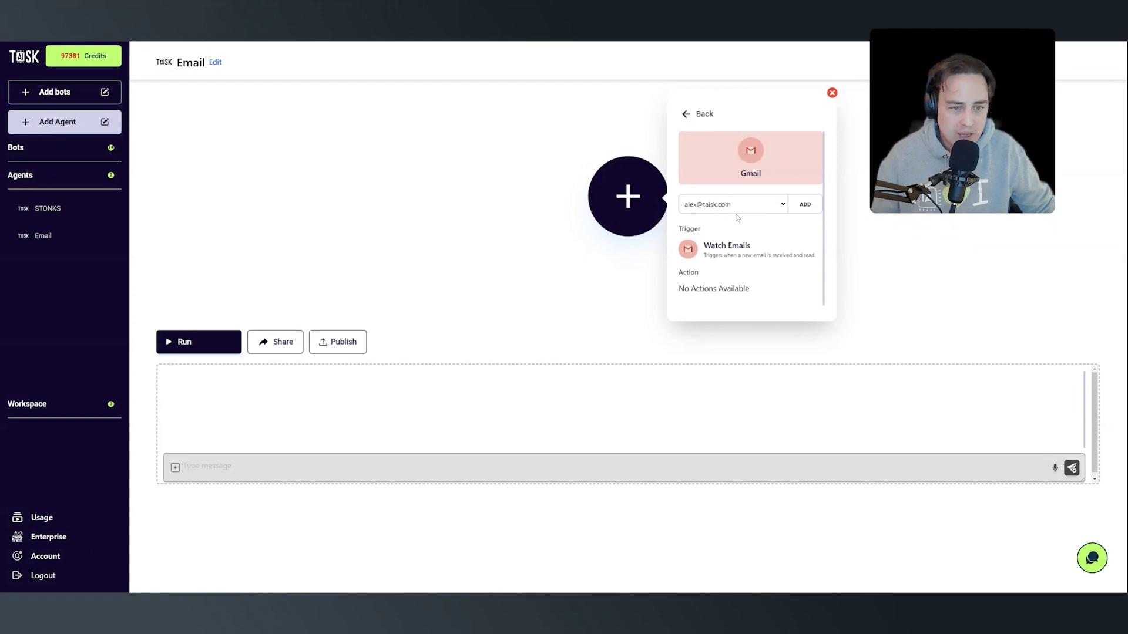
left_click(719, 250)
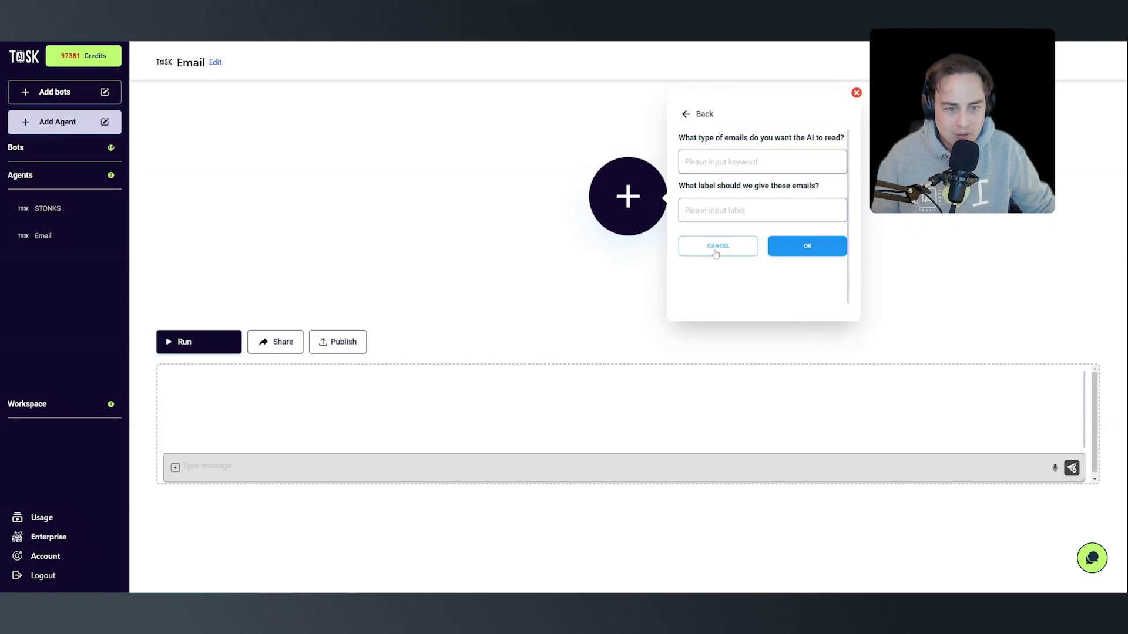
Configure the Gmail trigger to read "Any emails from customers" and label them "Customer AI".
left_click(734, 171)
type("customer support or questions for taisk")
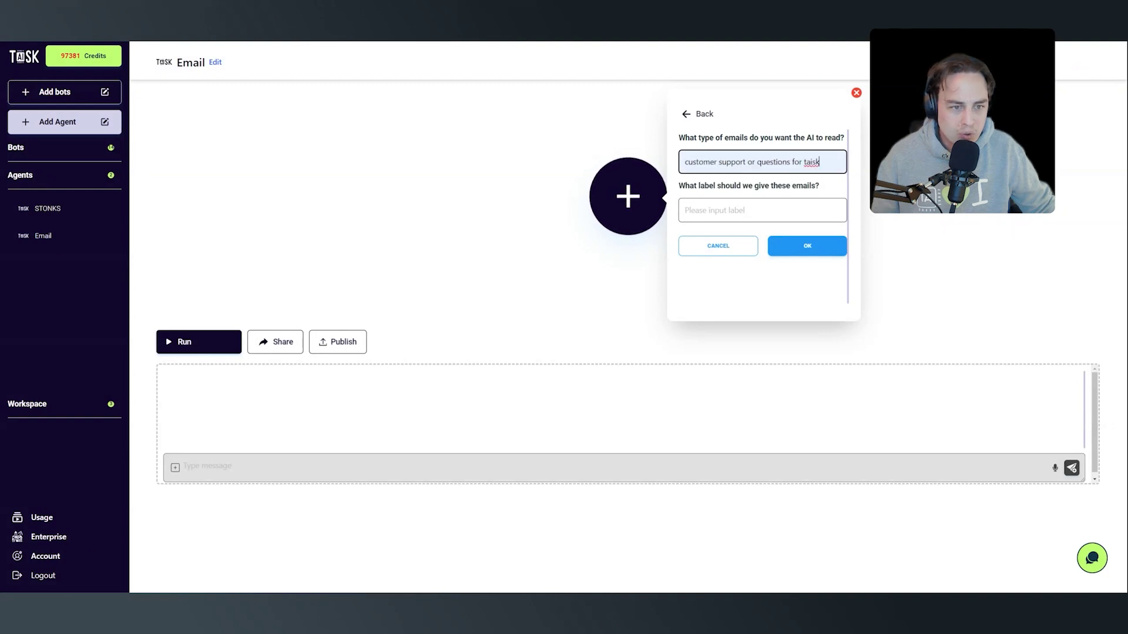
left_click_drag(822, 162, 656, 165)
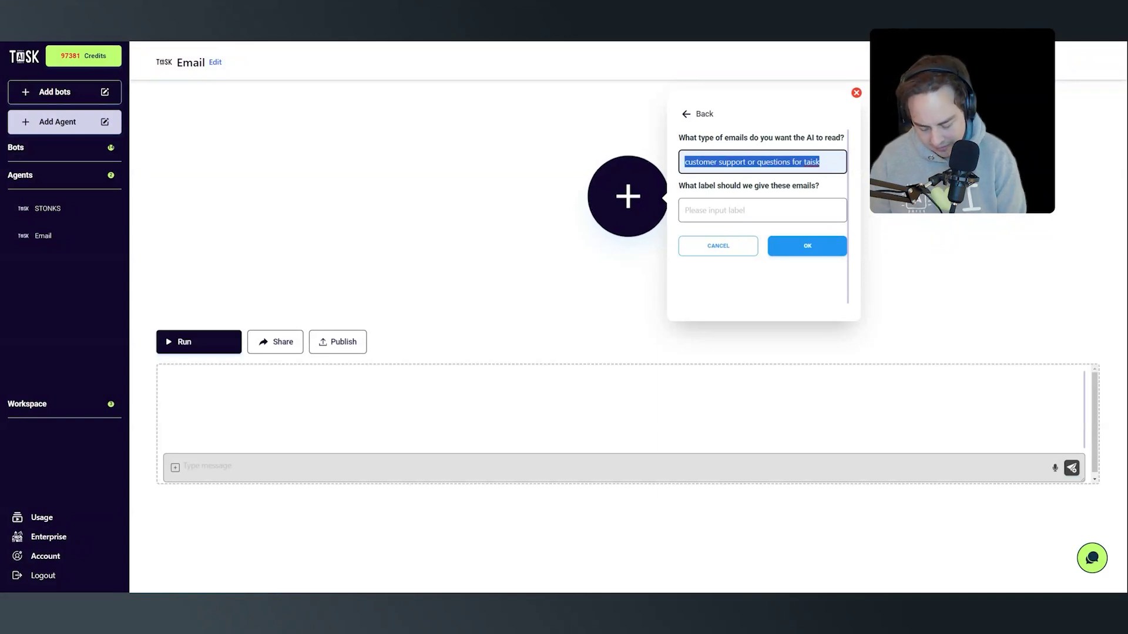
type("Any emai")
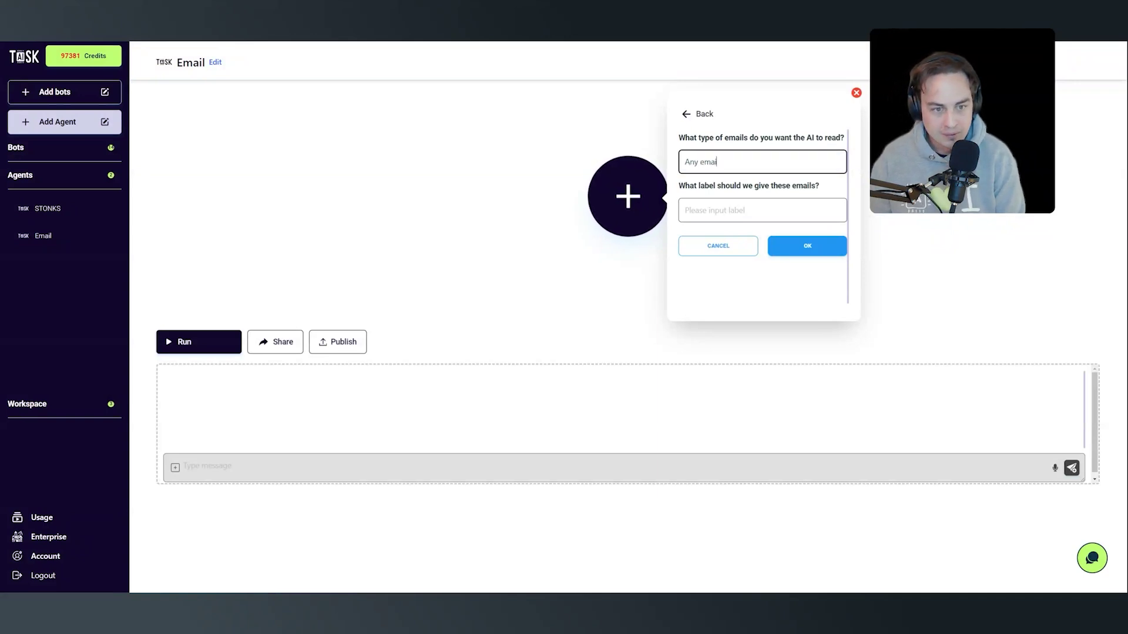
type("ls from customers")
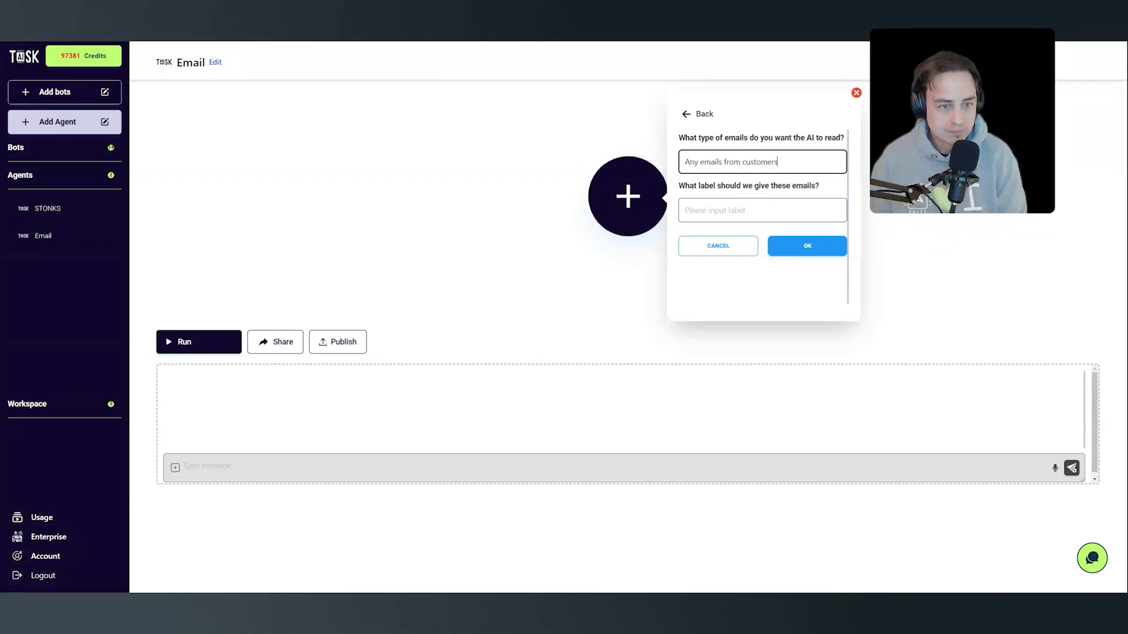
left_click(761, 210)
type("Customer AI")
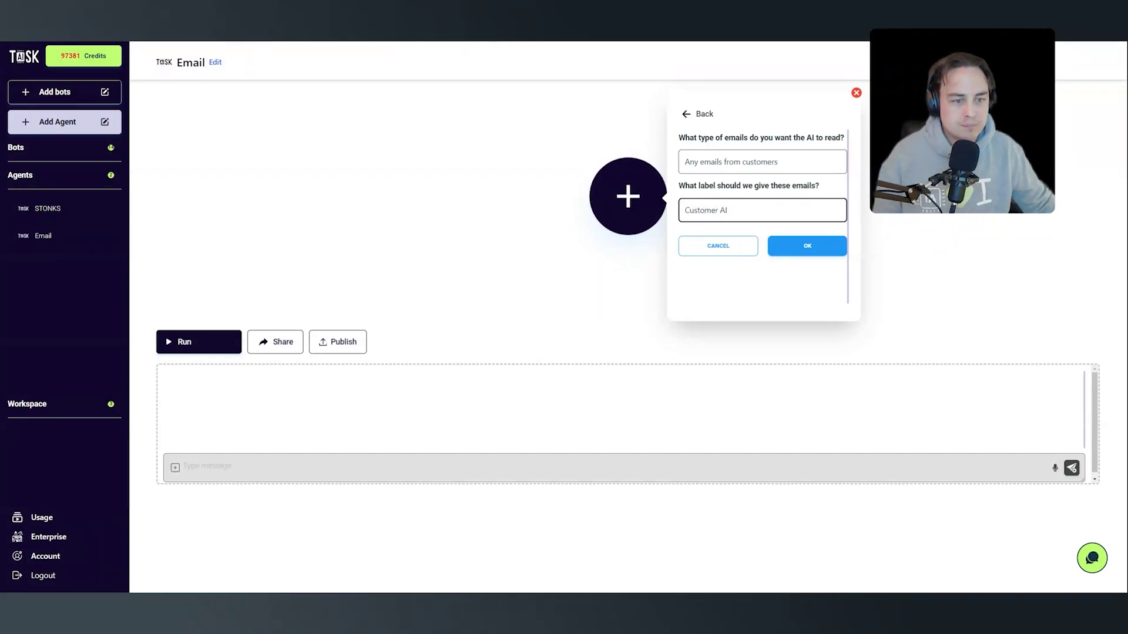
left_click(814, 246)
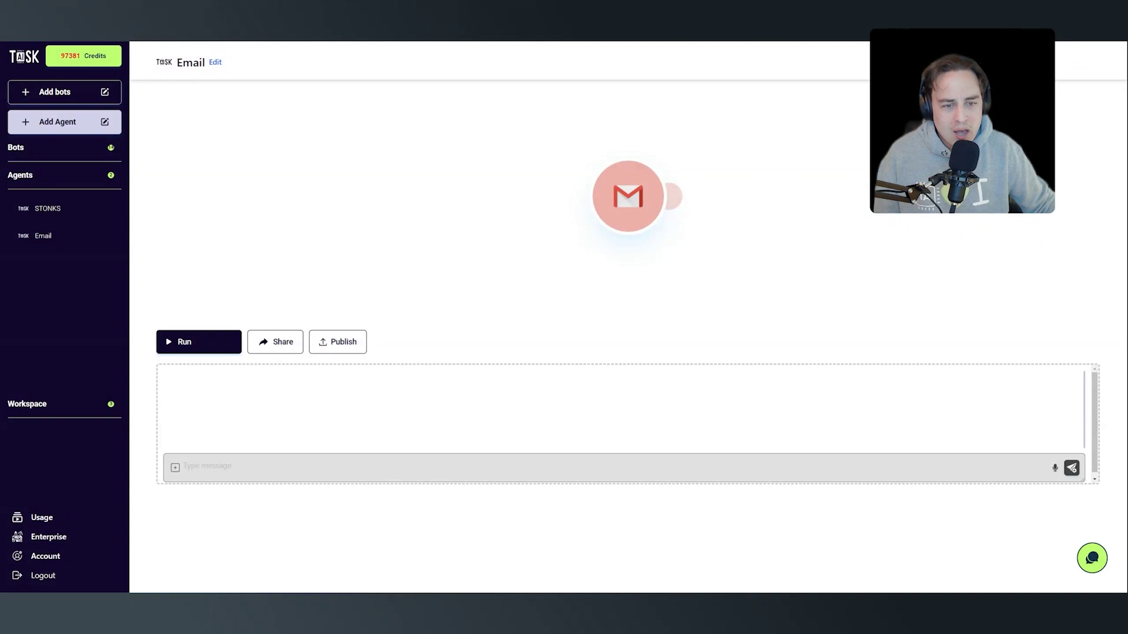
Connect a second node to the Gmail trigger and assign the TAISK Email AI bot to it.
left_click(678, 207)
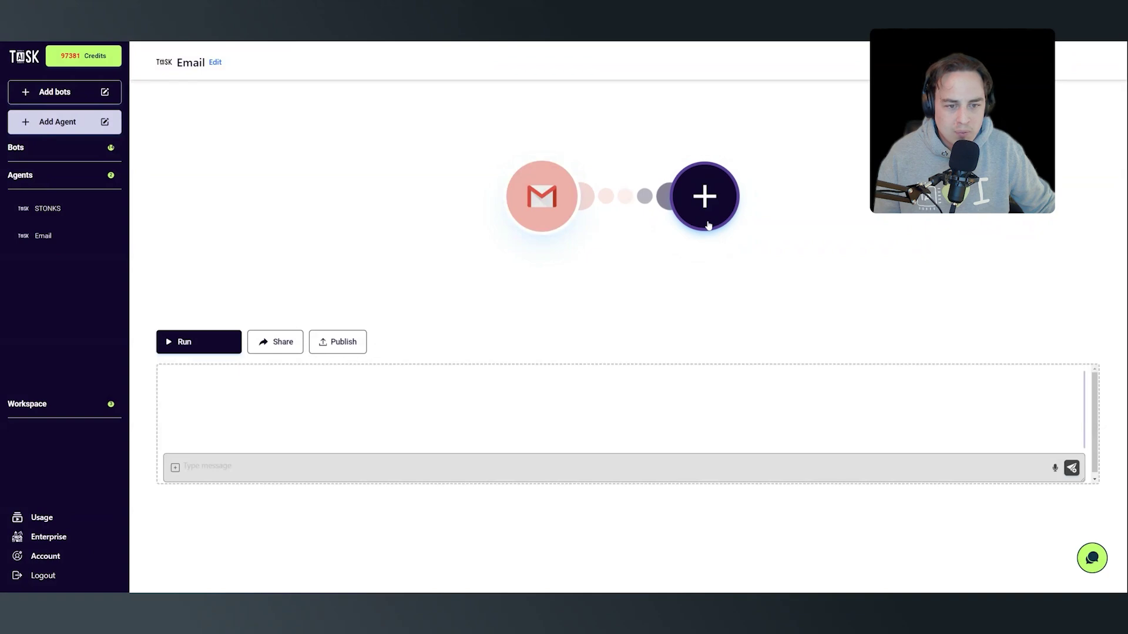
left_click(705, 196)
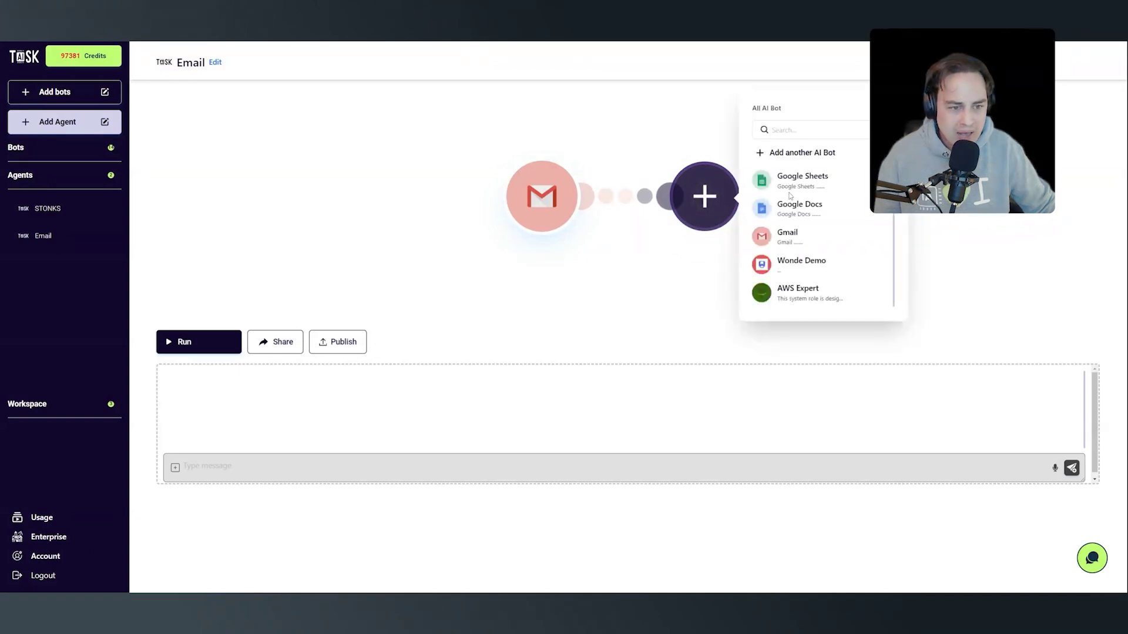
scroll(835, 224, "down", 2)
scroll(834, 223, "down", 3)
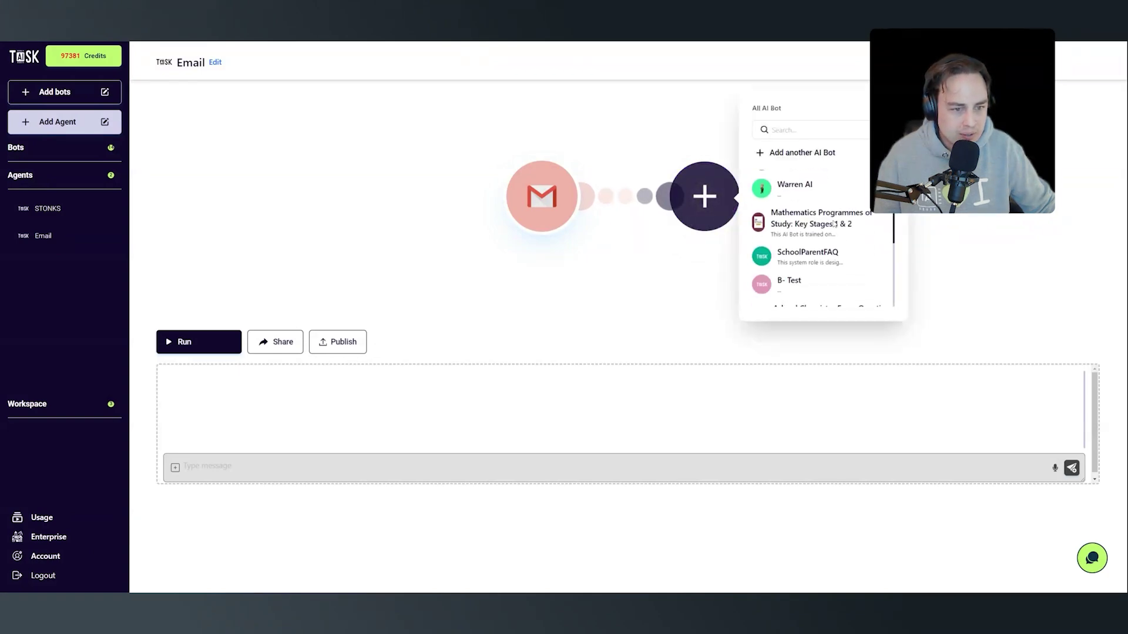
scroll(834, 224, "down", 3)
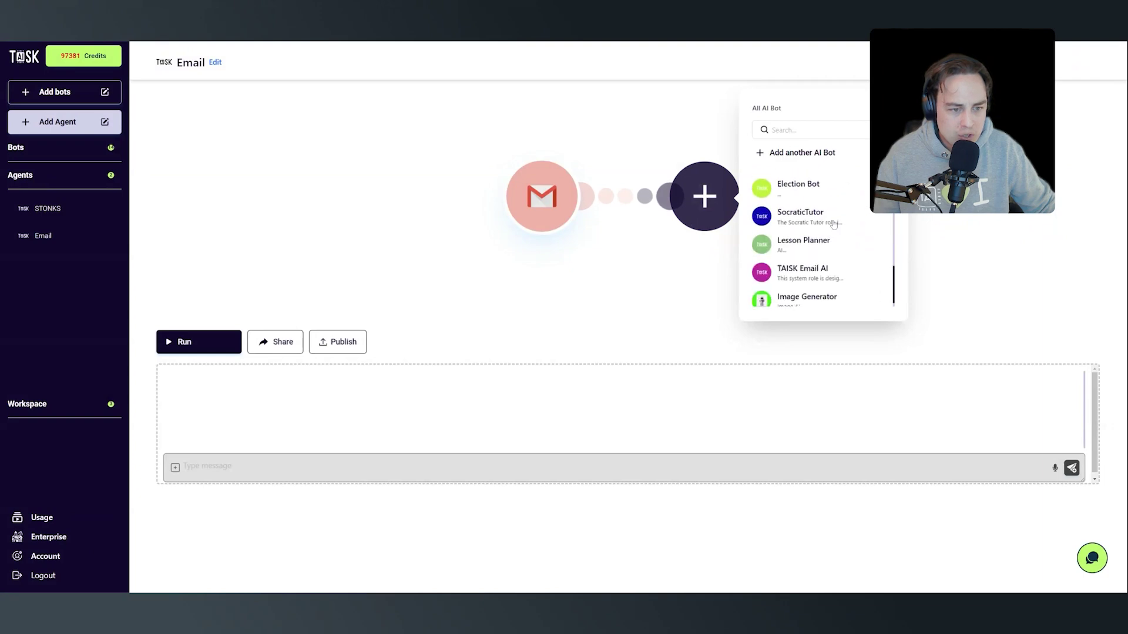
left_click(821, 268)
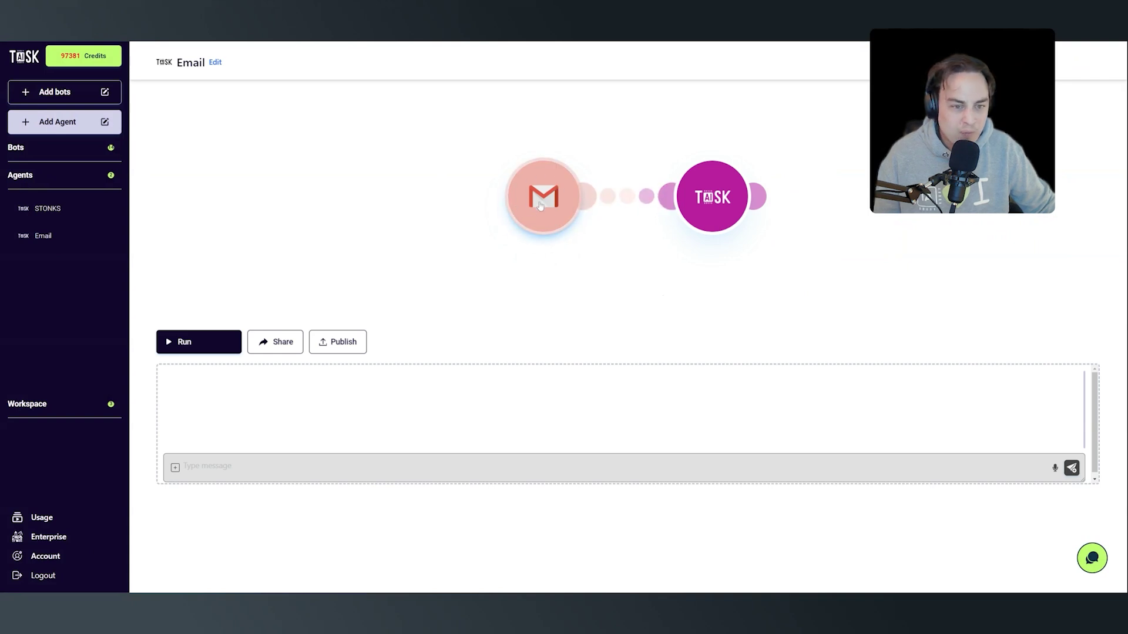
Connect a third node to the TAISK bot and configure it as a Gmail reply action with CC and BCC left empty.
left_click(758, 198)
left_click(788, 196)
left_click(865, 242)
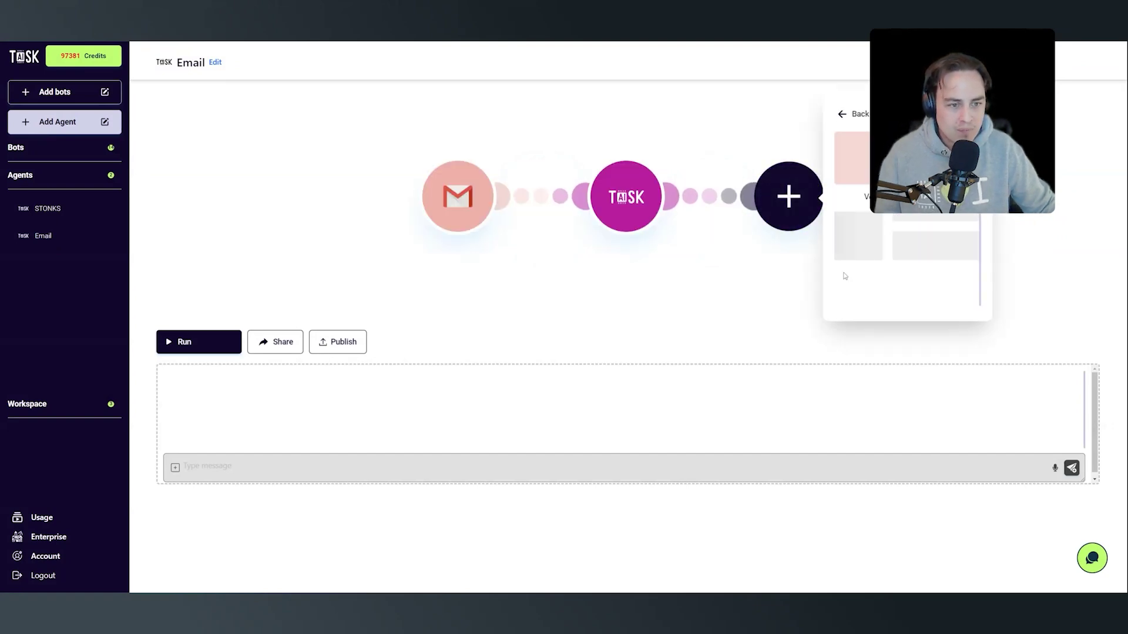
left_click(871, 256)
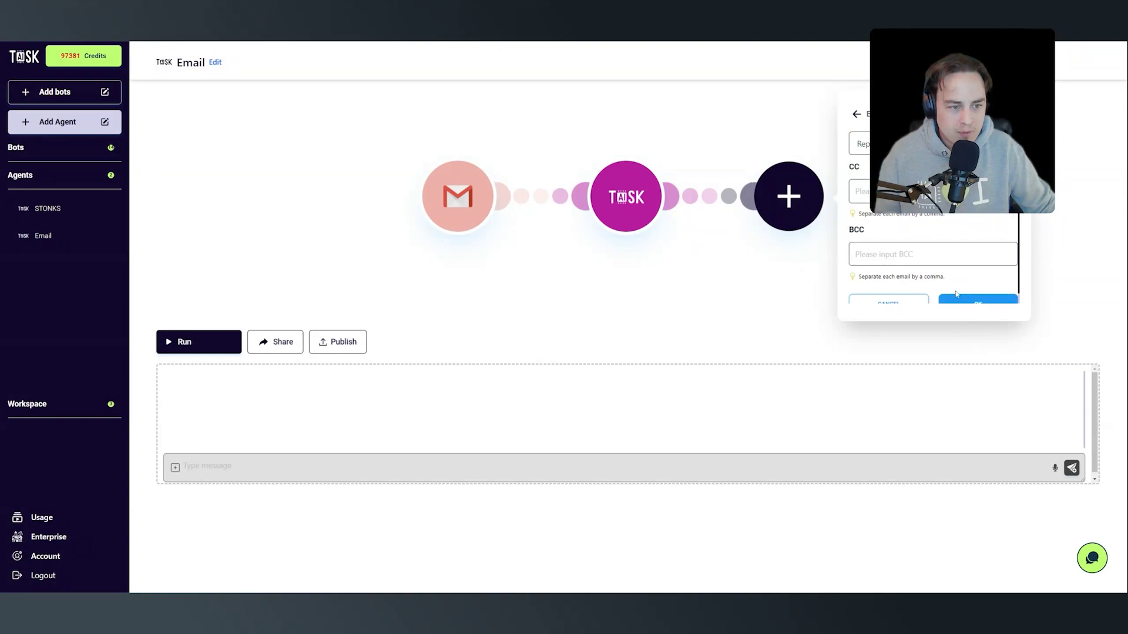
scroll(992, 276, "down", 1)
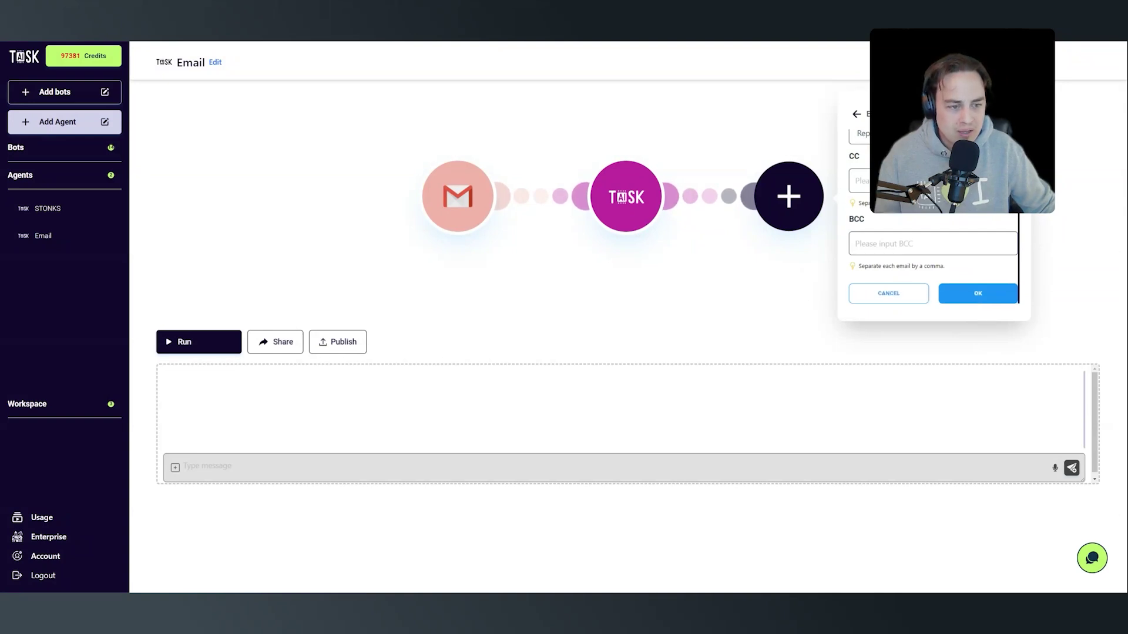
left_click(977, 294)
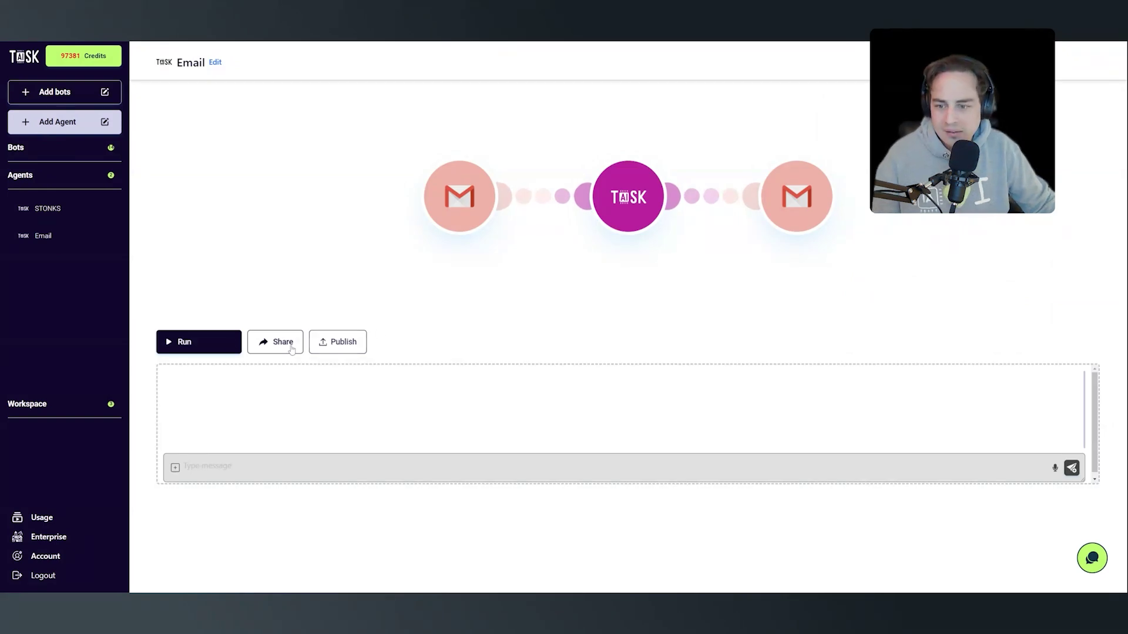
Run the Email agent and review the reply it sent in the "Password change on Taisk" email in Yahoo Mail.
left_click(226, 344)
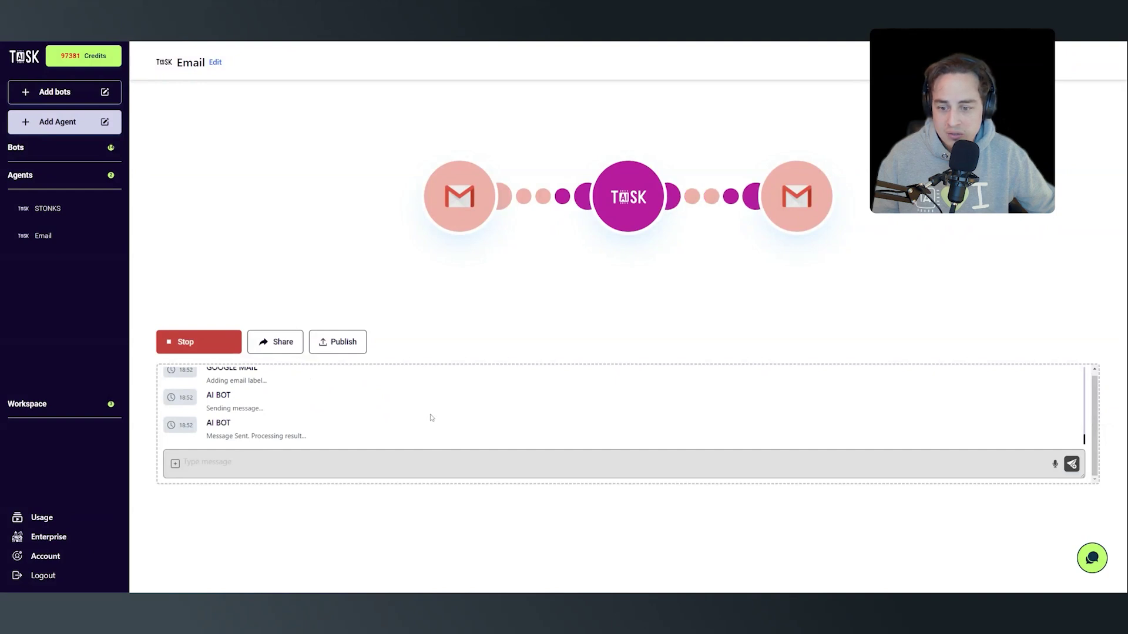
triple_click(316, 410)
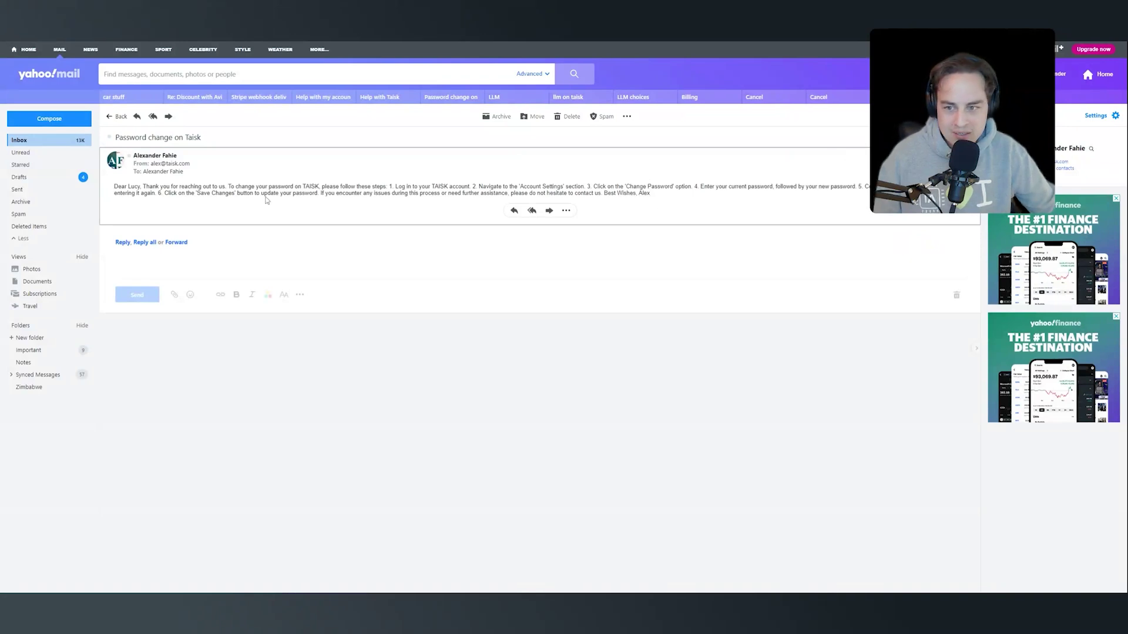
triple_click(175, 186)
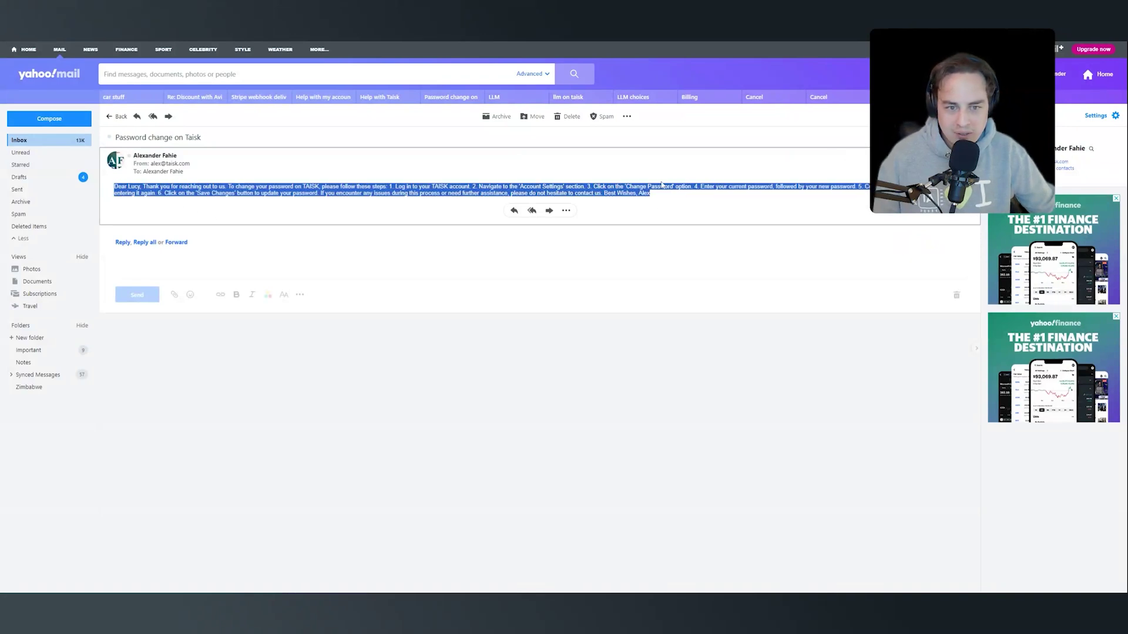
left_click(139, 43)
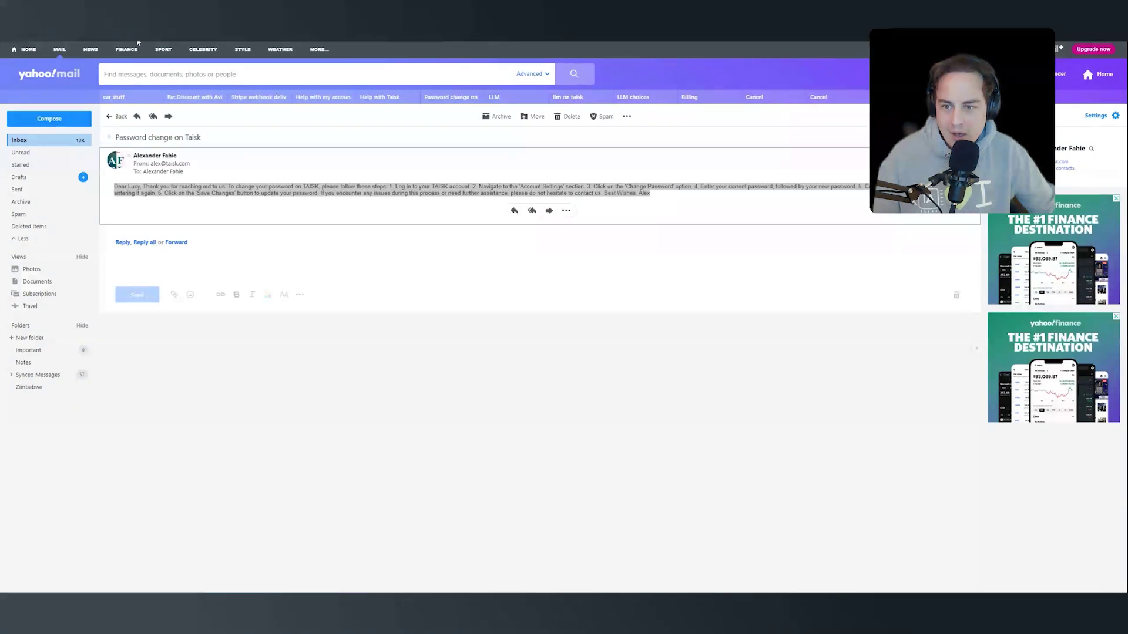